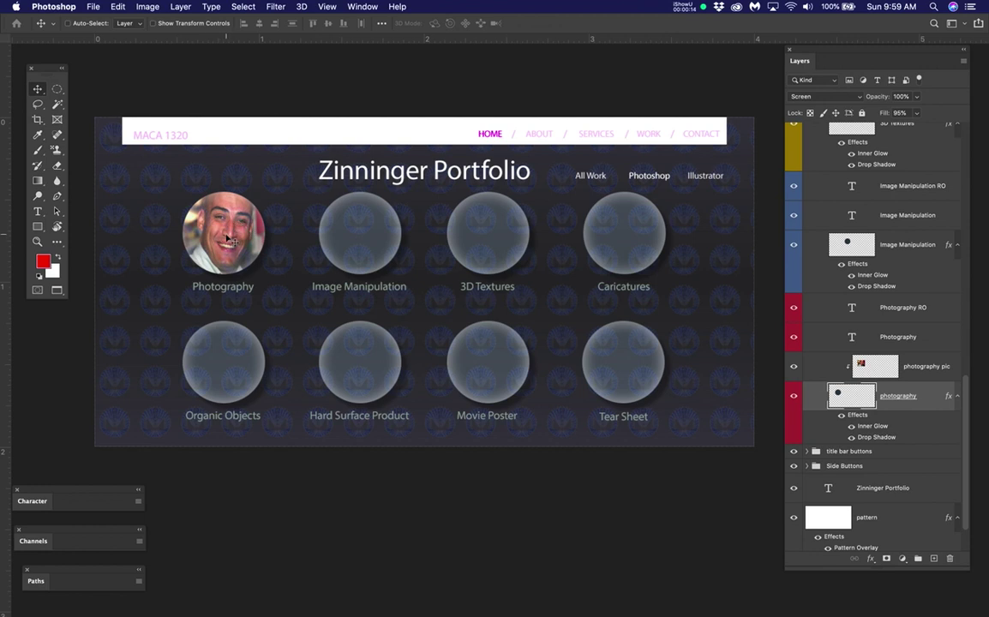
scroll(220, 238, up, 2)
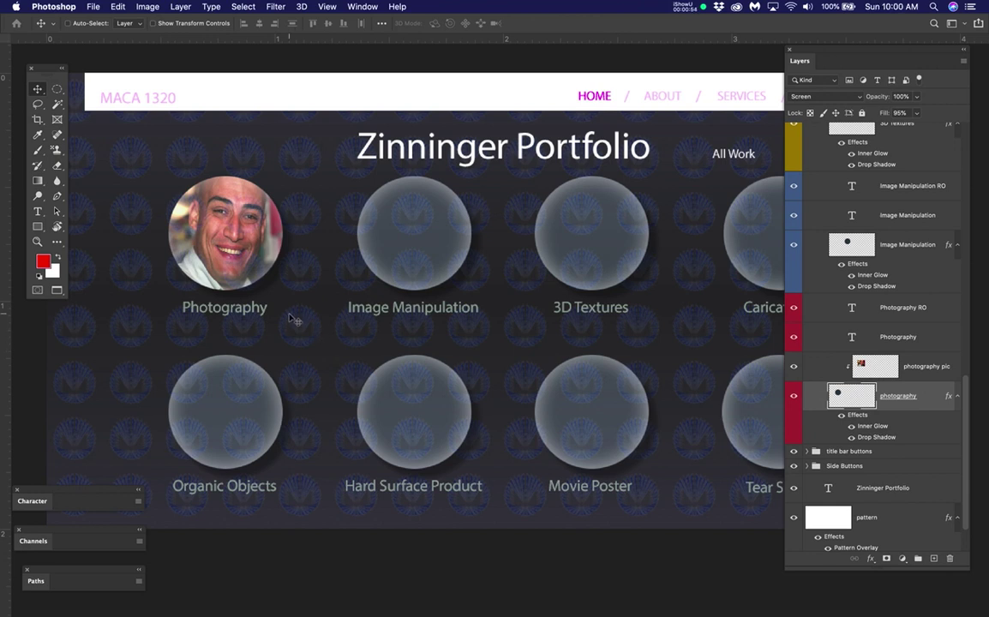
scroll(356, 282, down, 1)
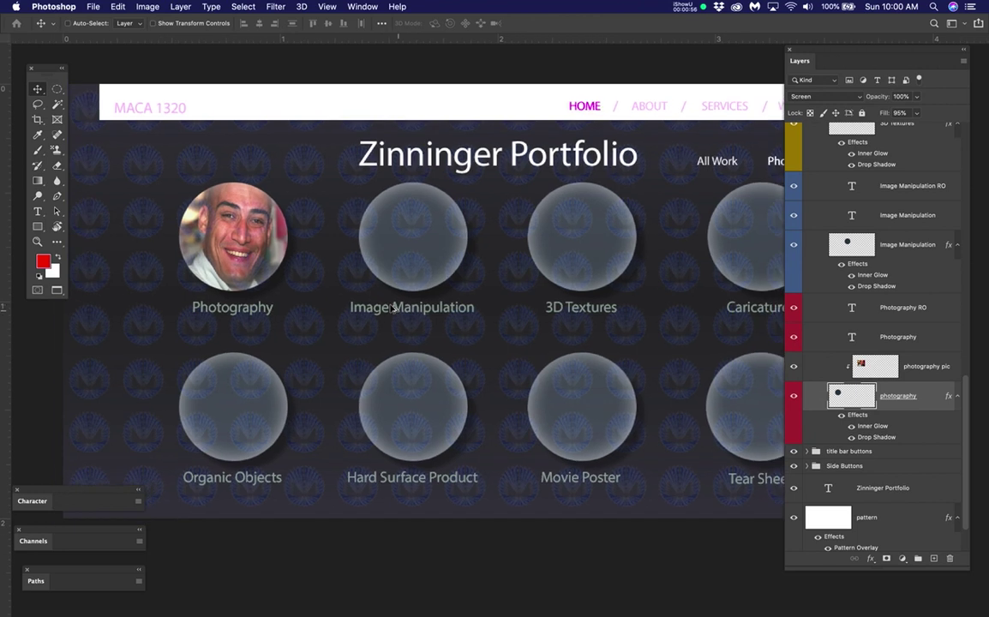
scroll(394, 308, down, 1)
drag(471, 329, 436, 295)
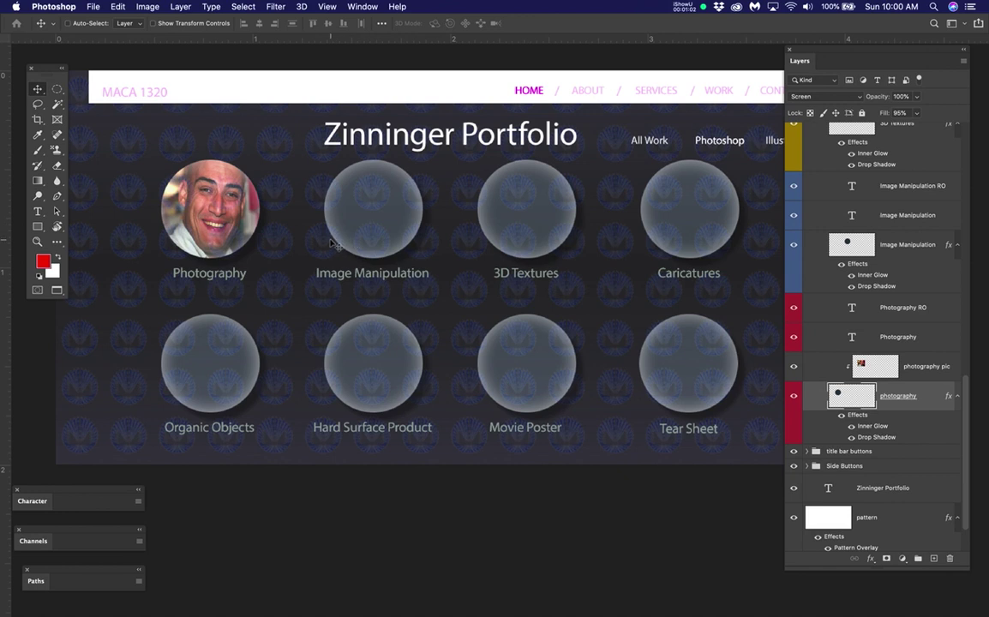
Collapse the Portfolio layer group
scroll(855, 228, up, 5)
scroll(855, 228, up, 6)
click(807, 130)
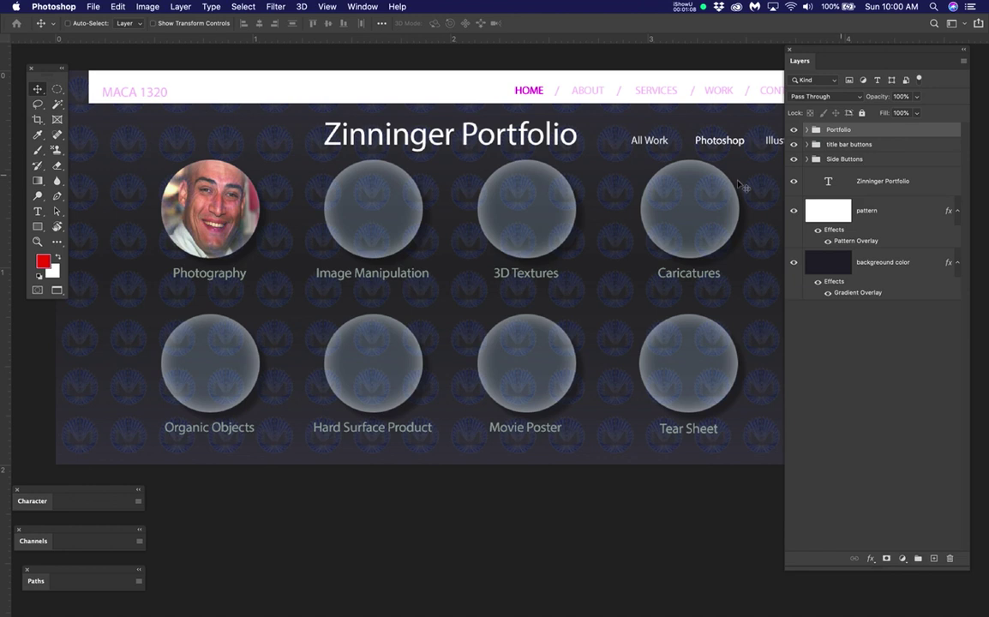
Select the Image Manipulation, 3D Textures and photography circle layers together inside the Portfolio group
key(v)
right_click(373, 203)
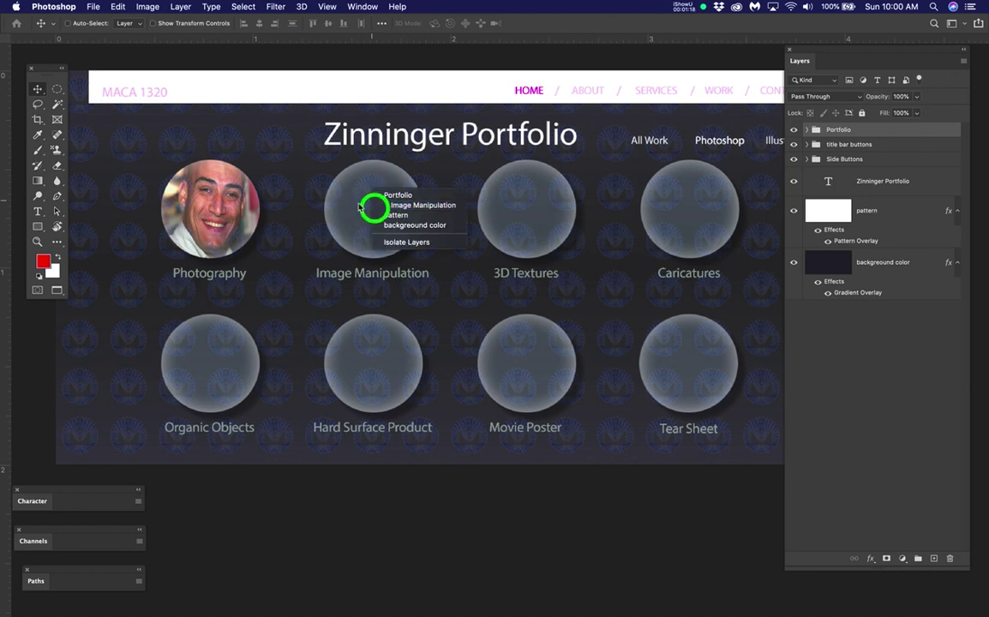
click(418, 206)
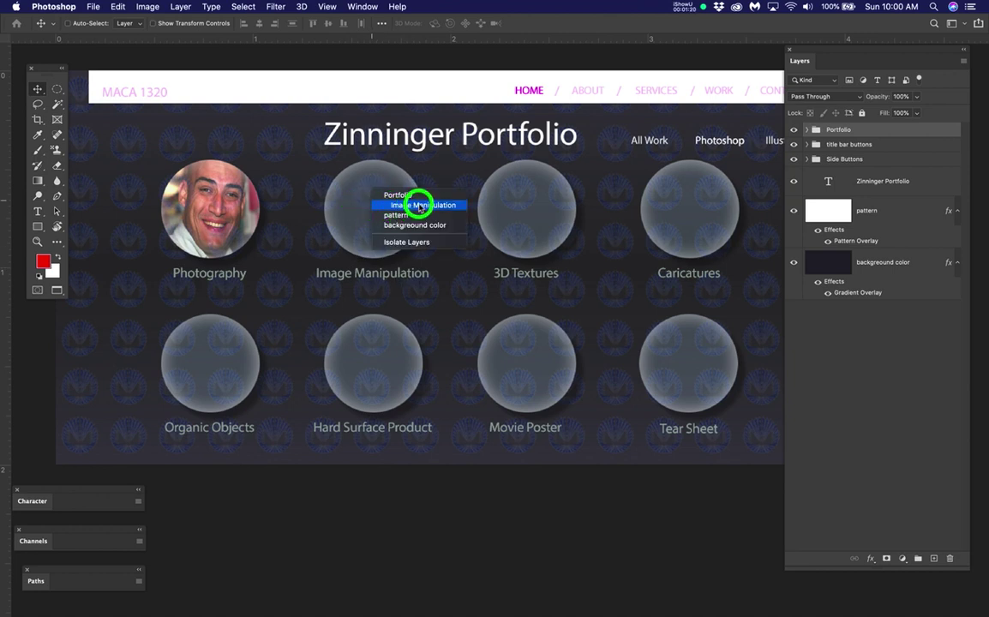
scroll(818, 461, down, 5)
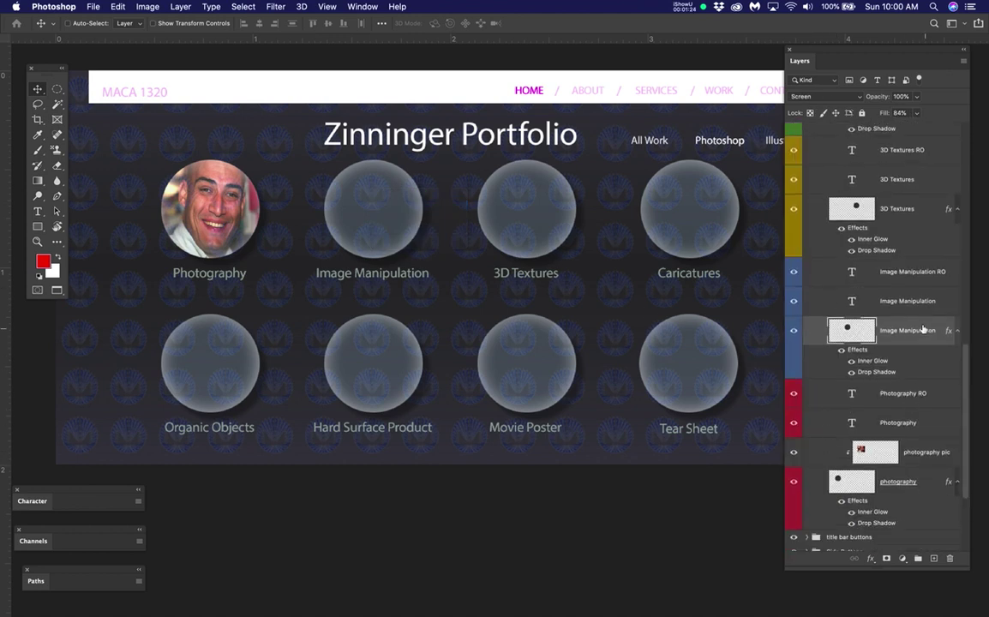
click(905, 329)
super+click(902, 210)
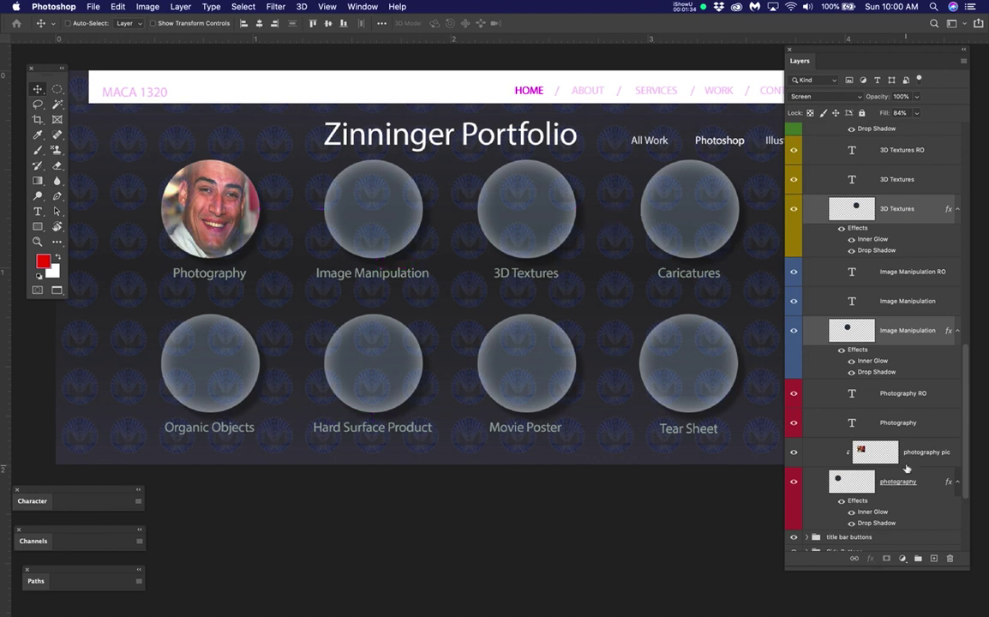
scroll(906, 461, down, 3)
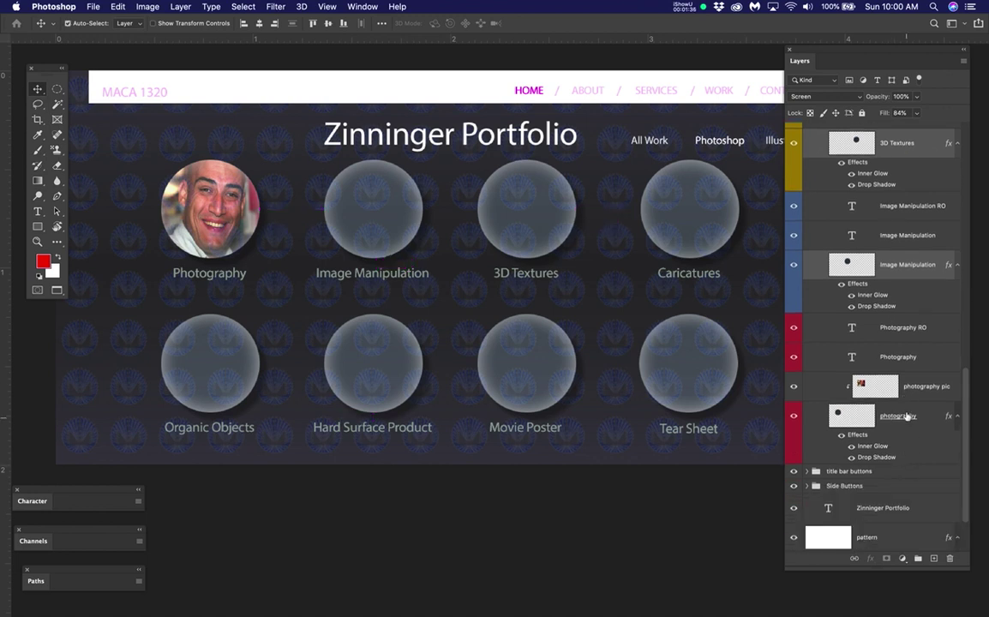
super+click(900, 416)
click(903, 412)
scroll(862, 369, down, 3)
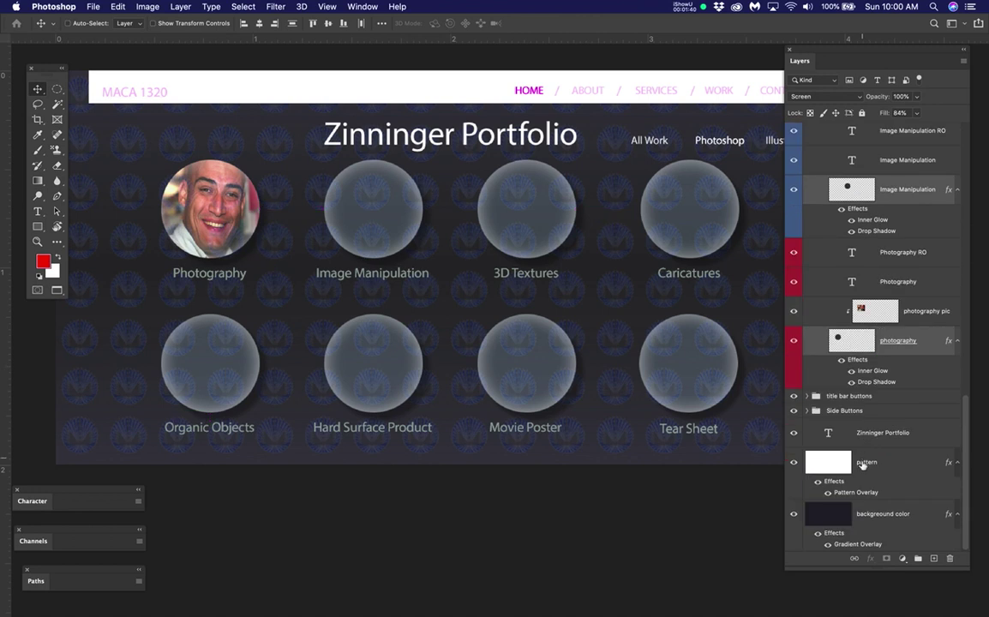
Add the Caricatures, Organic Objects, Hard Surface Product, Movie Poster and Tear Sheet circle layers to the selection and set the blend mode to Normal
scroll(883, 403, up, 15)
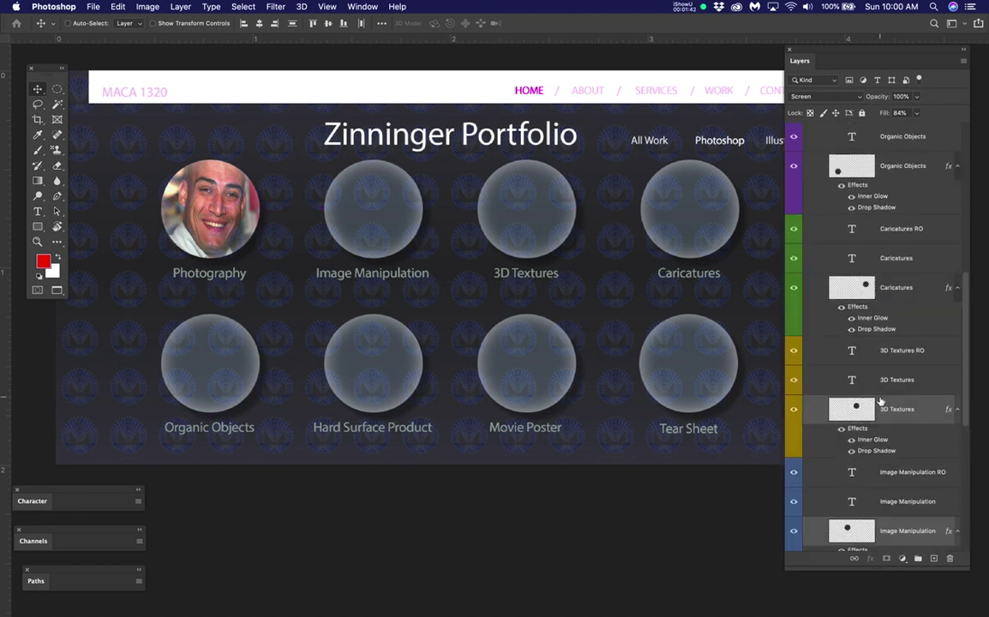
click(899, 351)
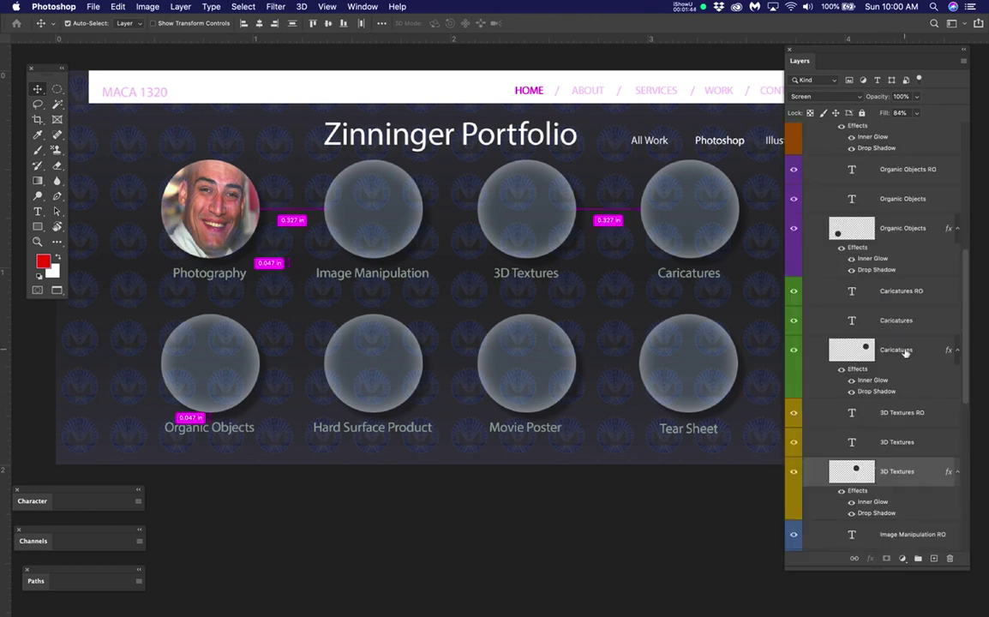
click(905, 352)
super+click(910, 228)
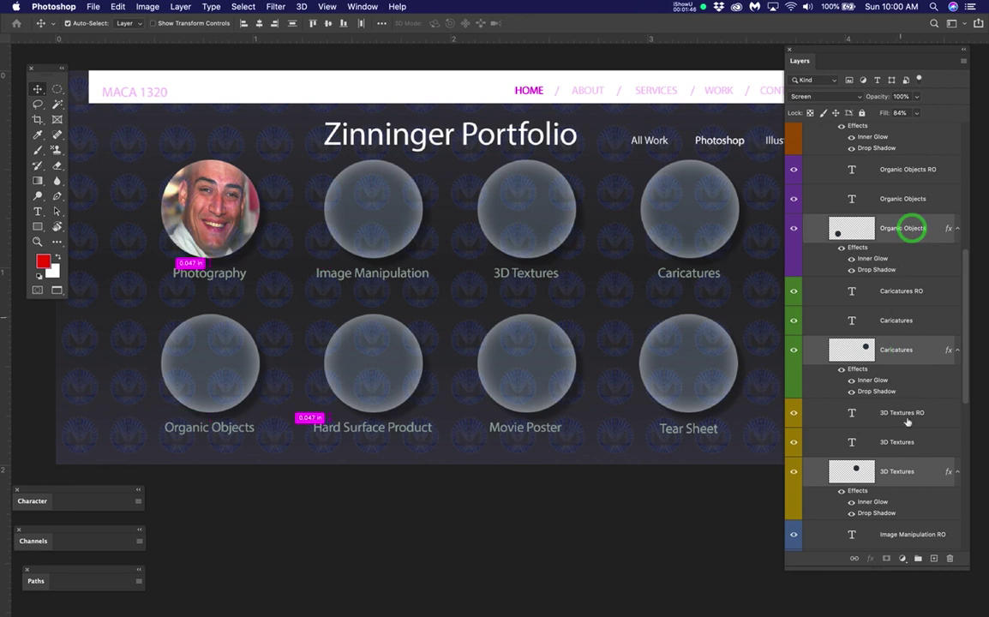
scroll(848, 403, up, 5)
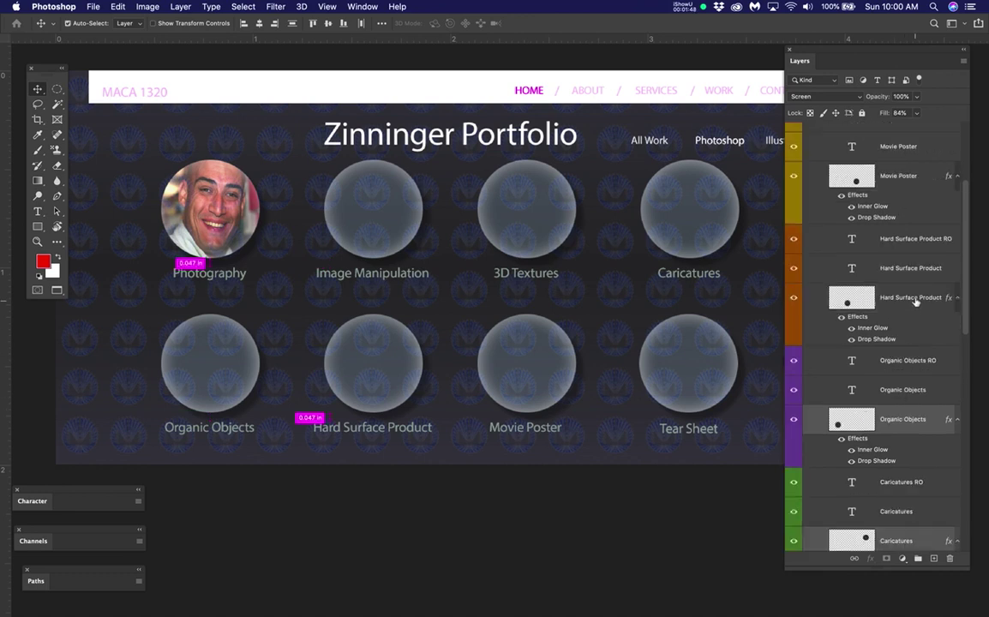
super+click(914, 298)
super+click(910, 176)
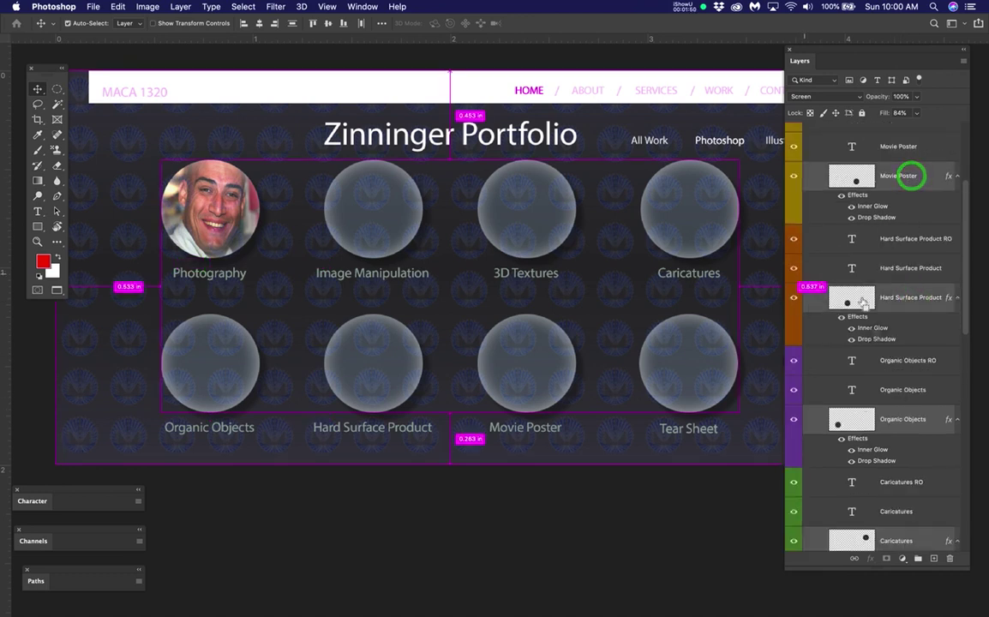
scroll(848, 274, up, 5)
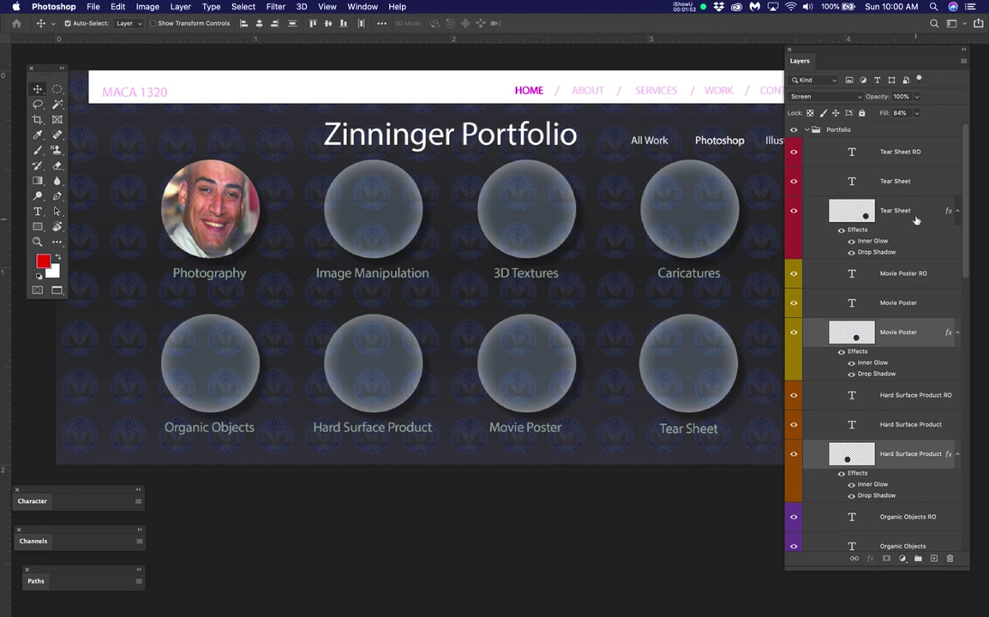
super+click(915, 213)
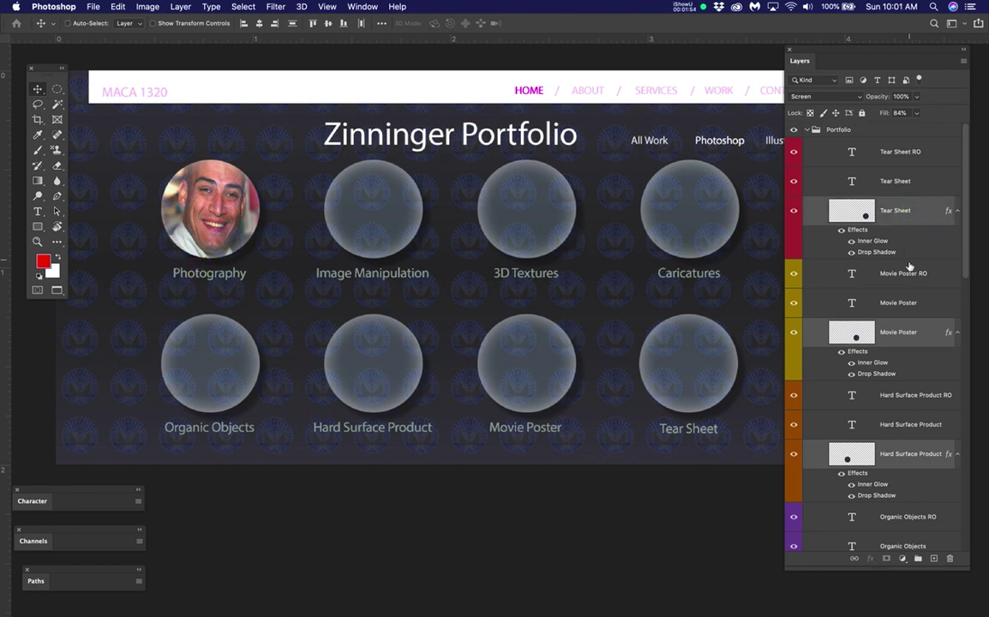
scroll(910, 268, down, 5)
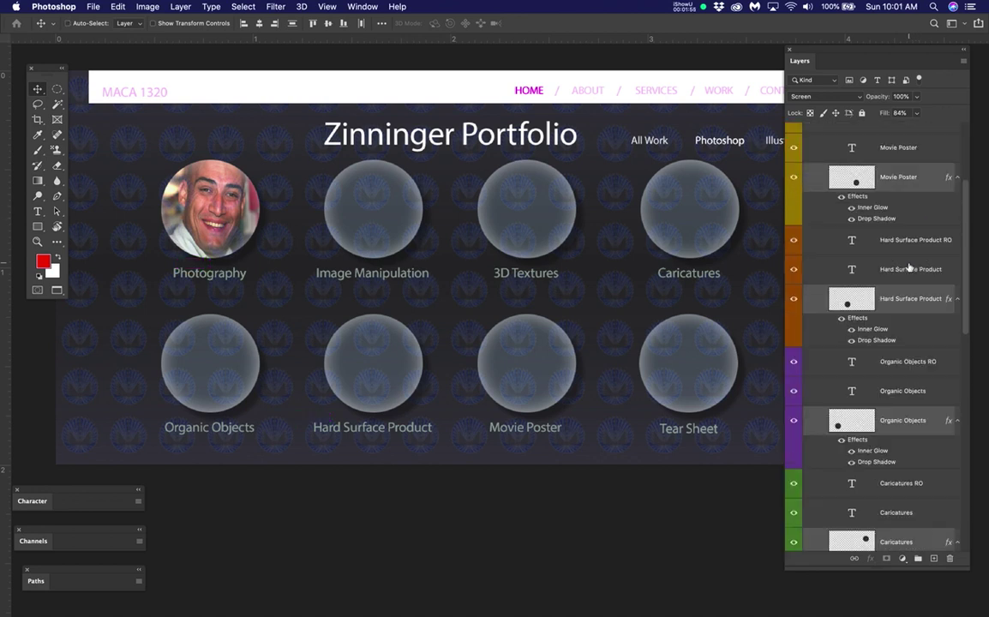
click(830, 96)
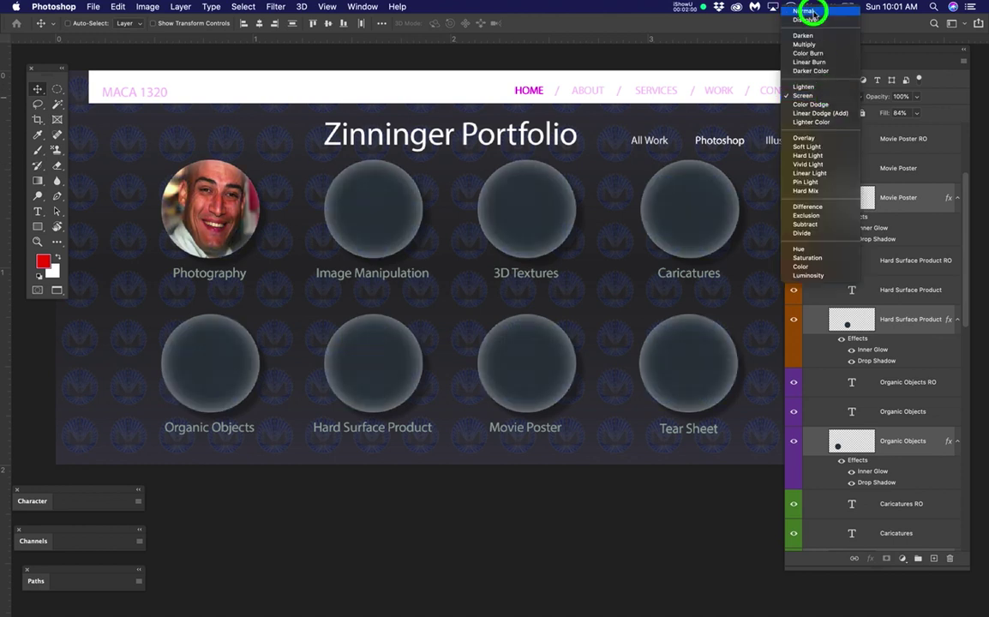
click(808, 11)
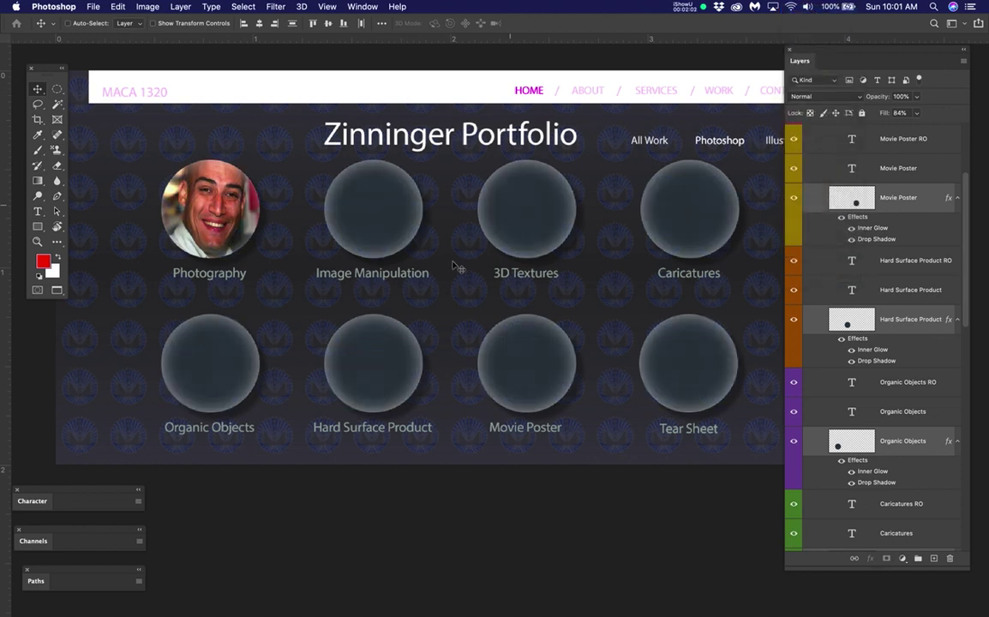
Select the photography pic layer clipped to the Photography circle and free-transform its height to about 94%
click(209, 211)
right_click(209, 211)
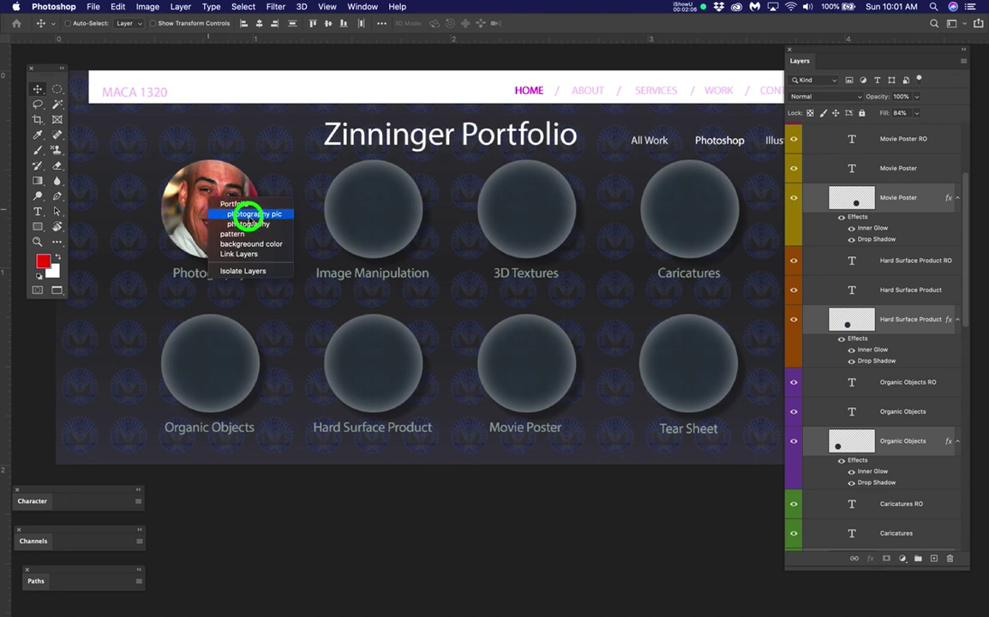
click(248, 214)
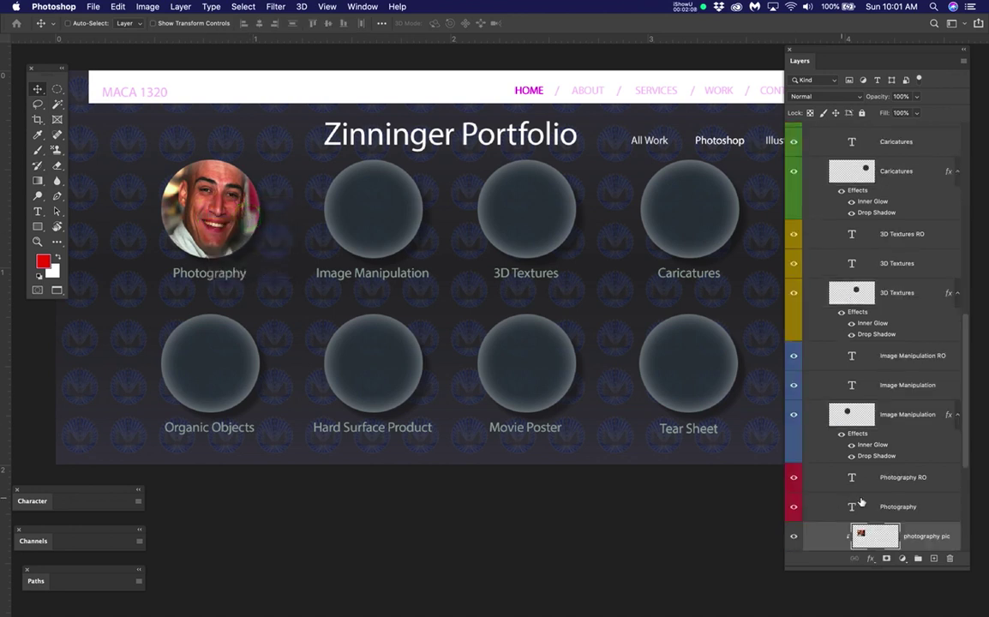
scroll(872, 490, down, 5)
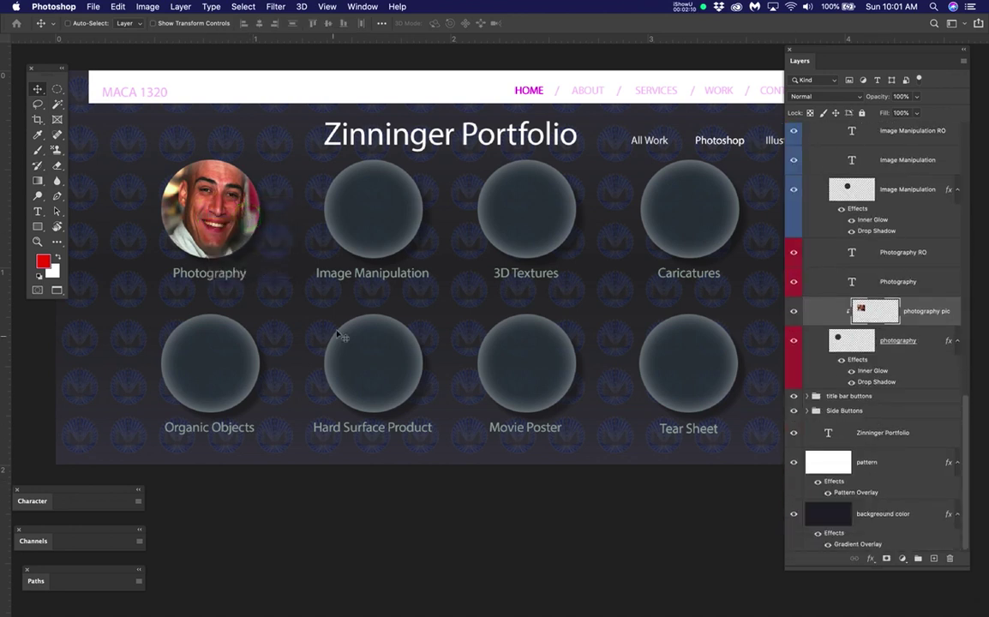
scroll(164, 197, up, 3)
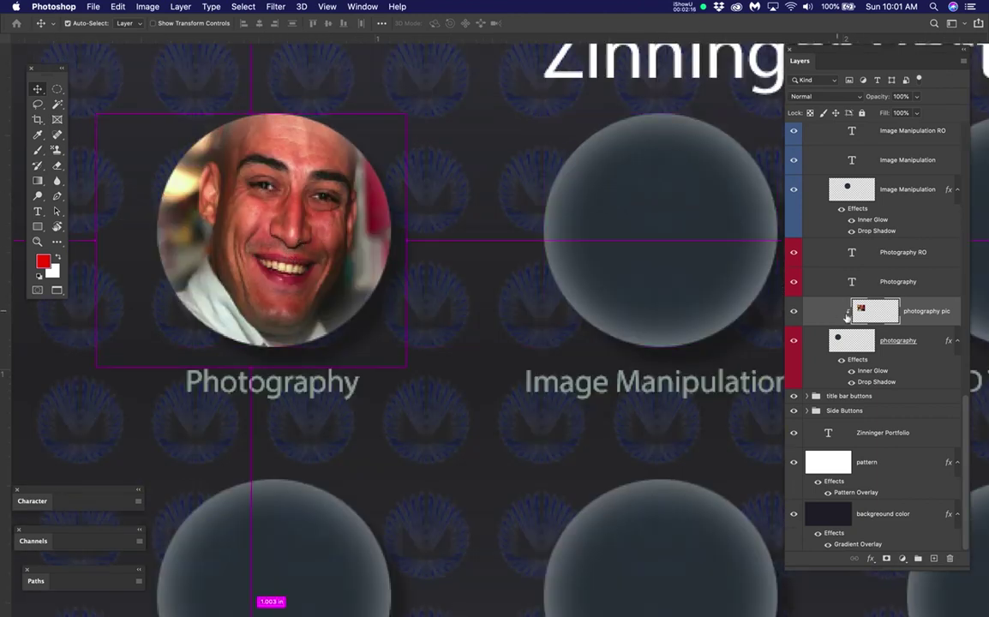
key(super+t)
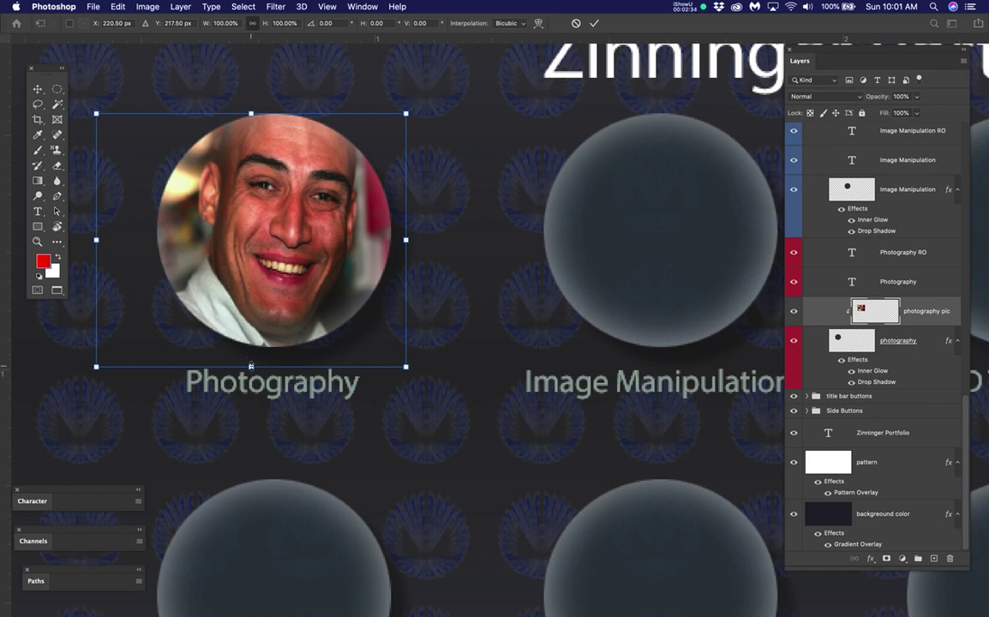
mouse_move(251, 367)
mouse_down()
mouse_move(245, 346)
mouse_move(247, 360)
mouse_up()
key(super+z)
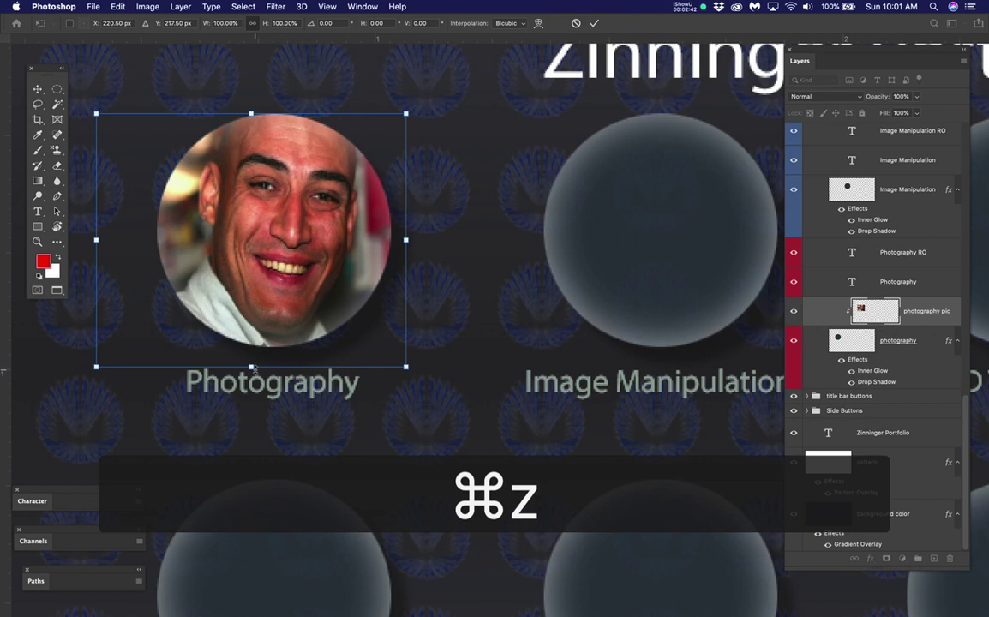
drag(251, 367, 251, 352)
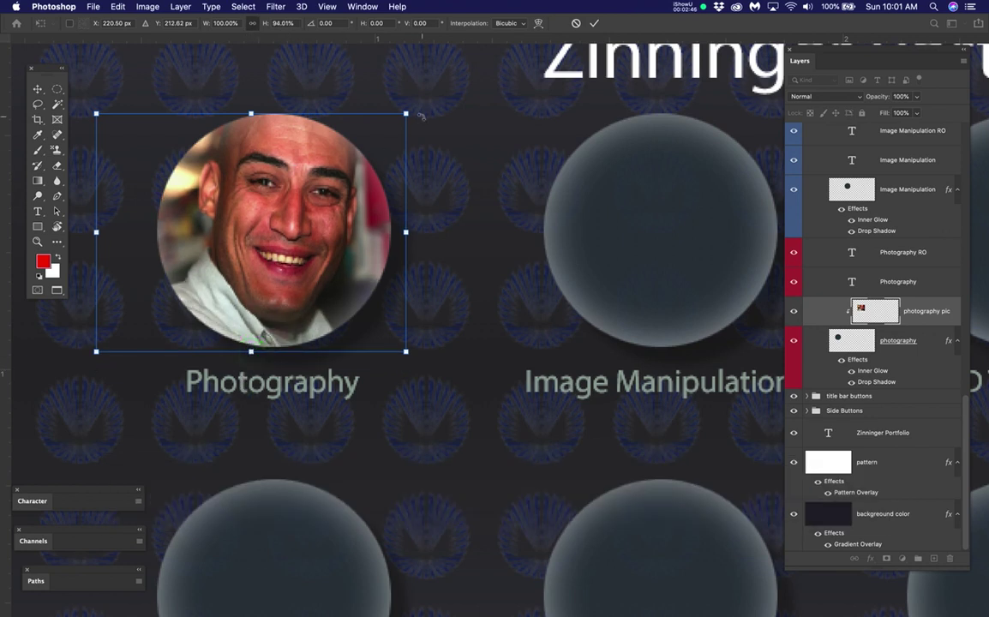
Scale the photo to about 104.6% width and 93.8% height and reposition it within the Photography circle
drag(407, 112, 421, 102)
drag(336, 185, 330, 196)
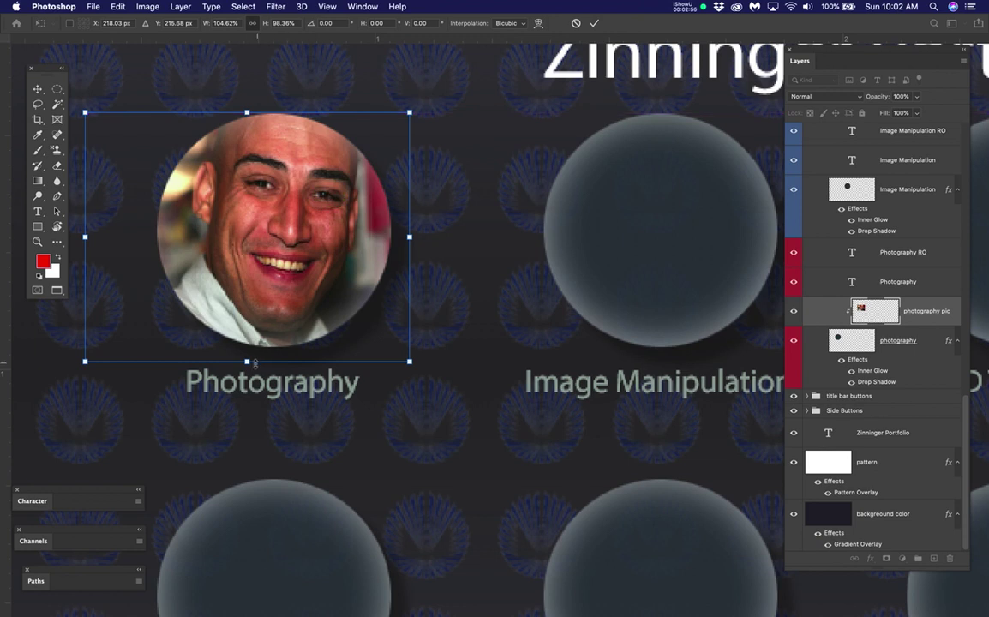
drag(248, 363, 248, 351)
drag(315, 247, 315, 242)
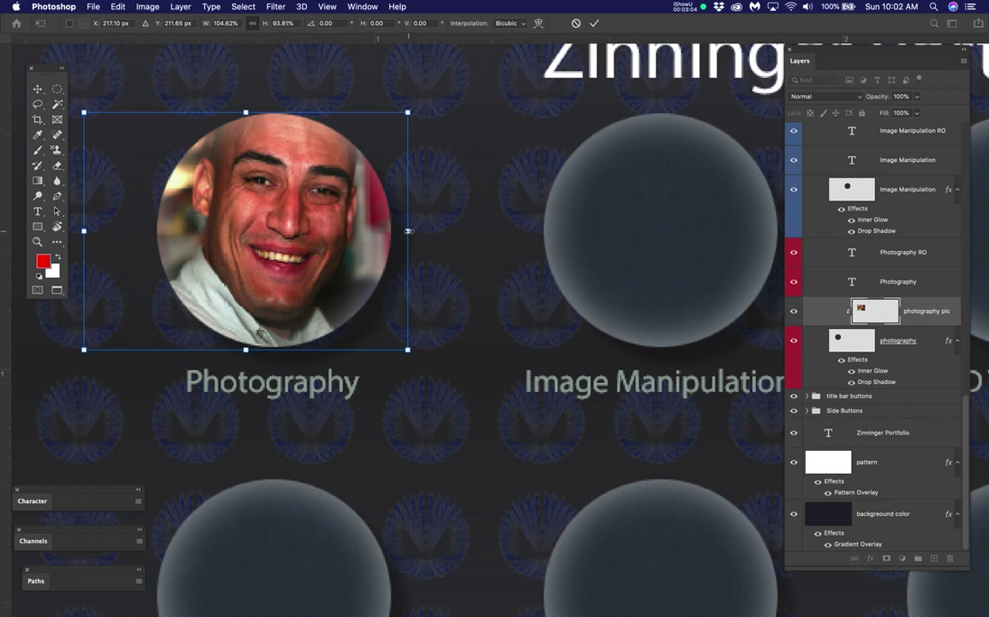
Widen the photo to about 110%, shift it so the face sits within the Photography circle, and apply the transform
drag(408, 231, 426, 230)
drag(327, 230, 286, 234)
scroll(501, 273, down, 4)
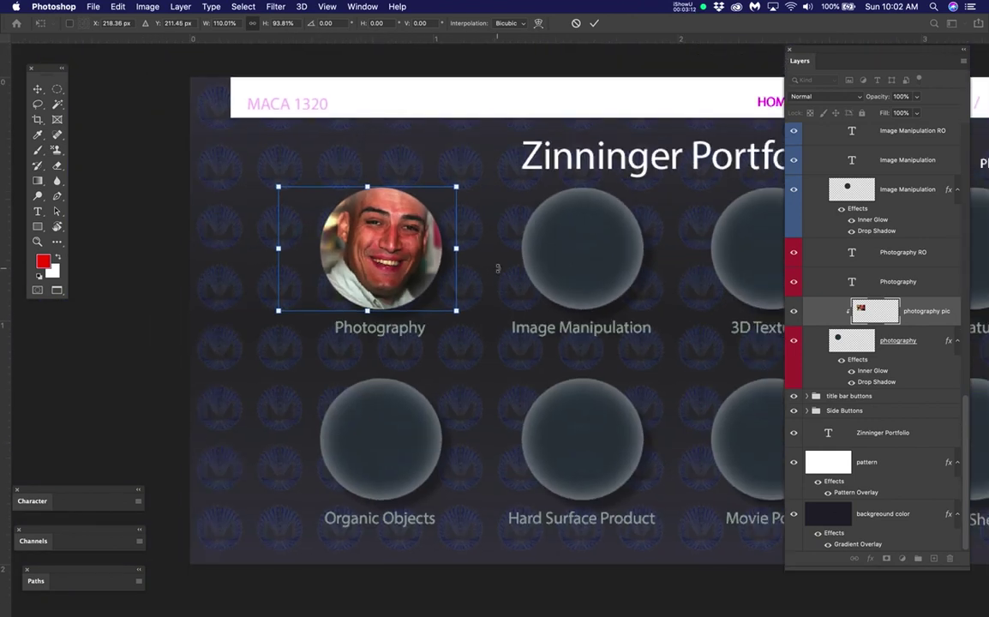
key(Return)
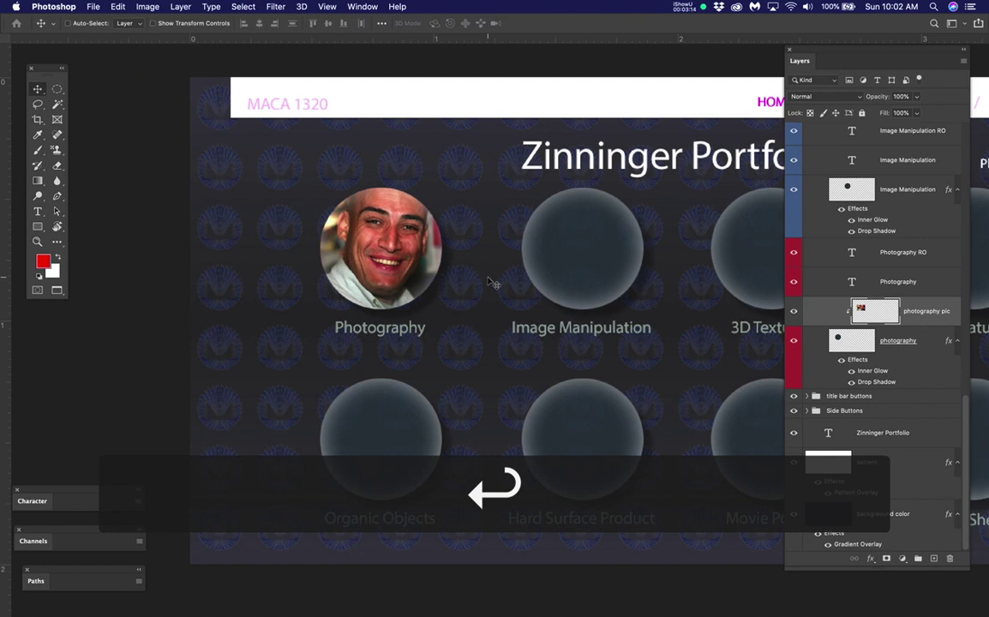
scroll(498, 283, down, 3)
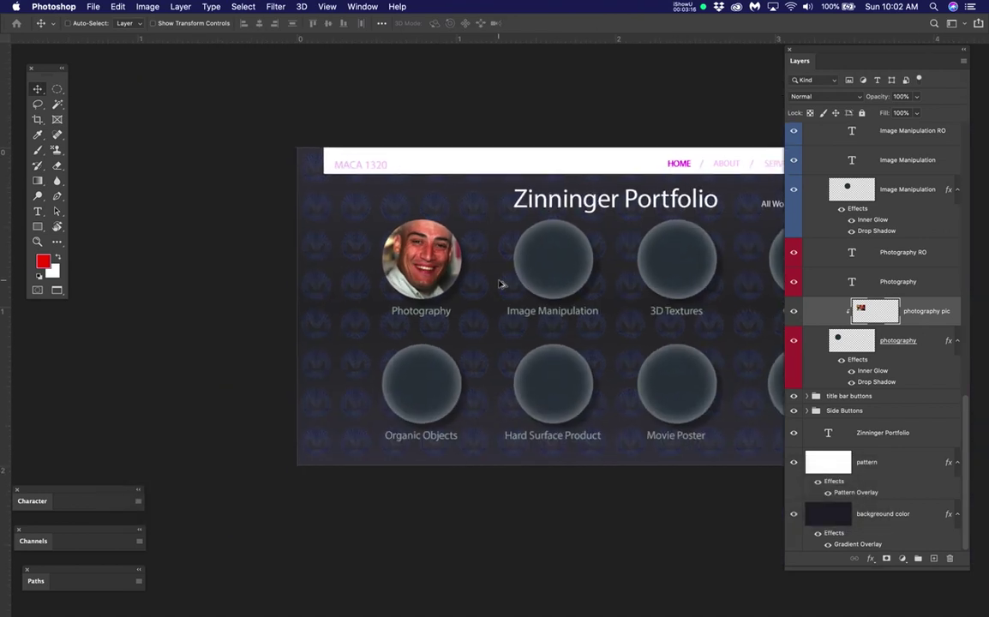
drag(501, 284, 430, 256)
scroll(430, 255, up, 2)
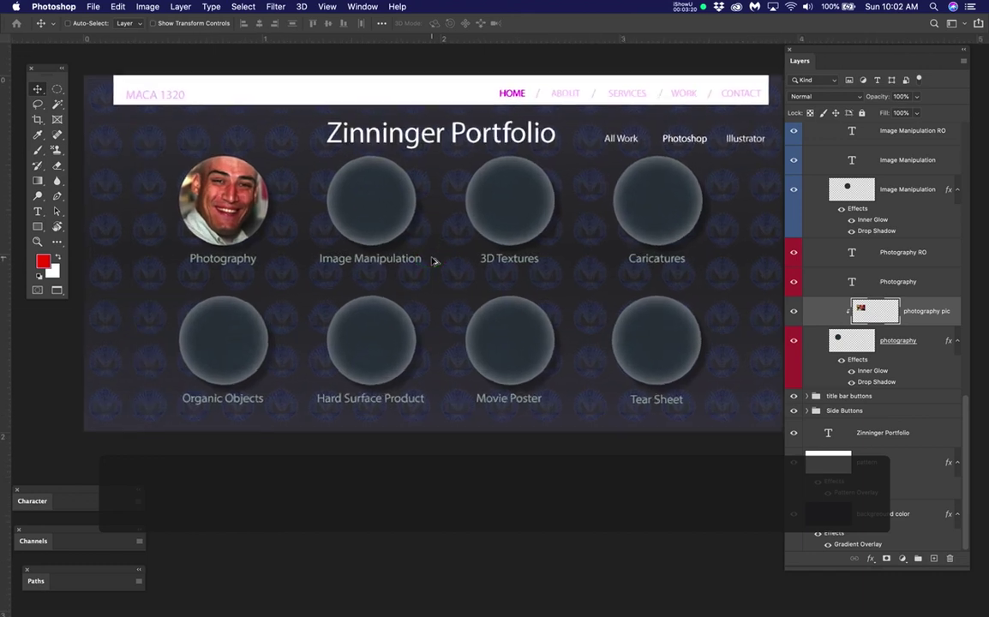